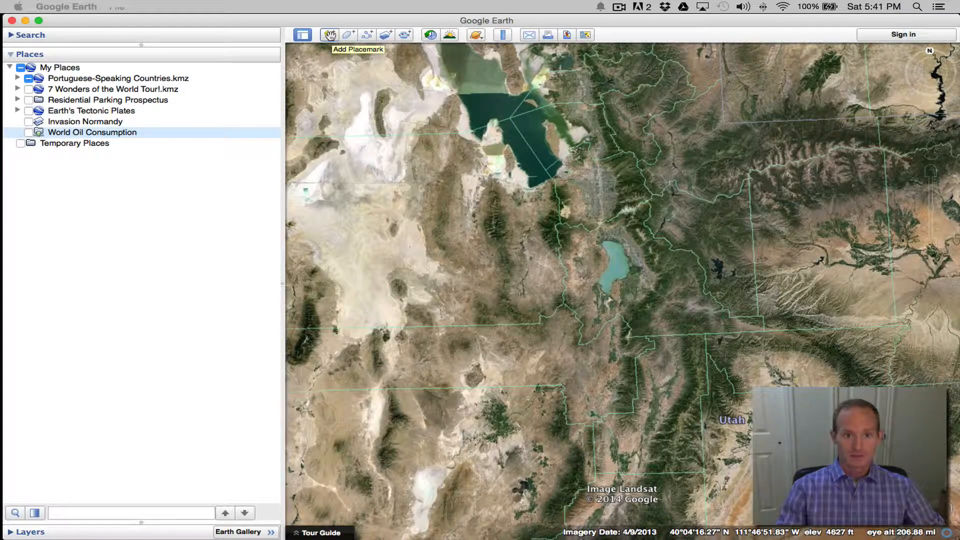
click(145, 6)
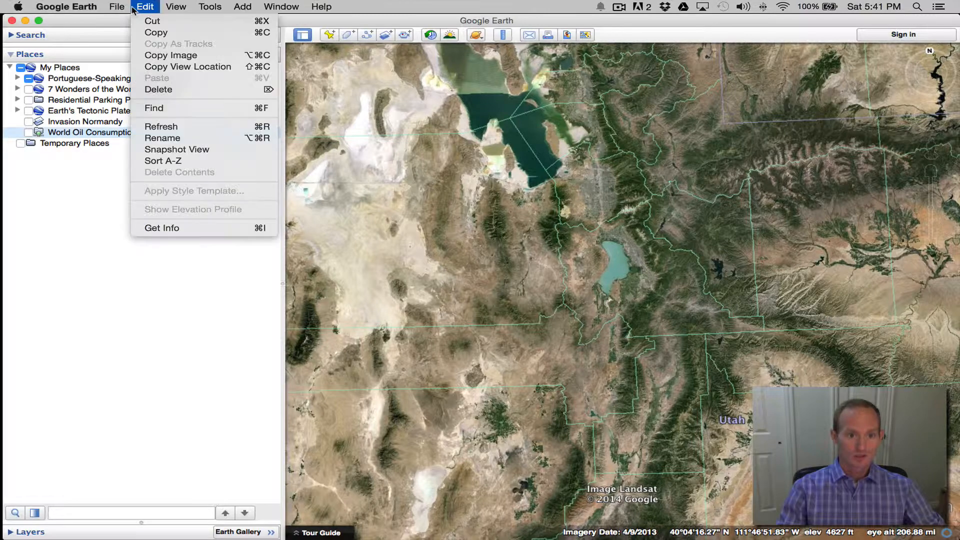
mouse_move(242, 7)
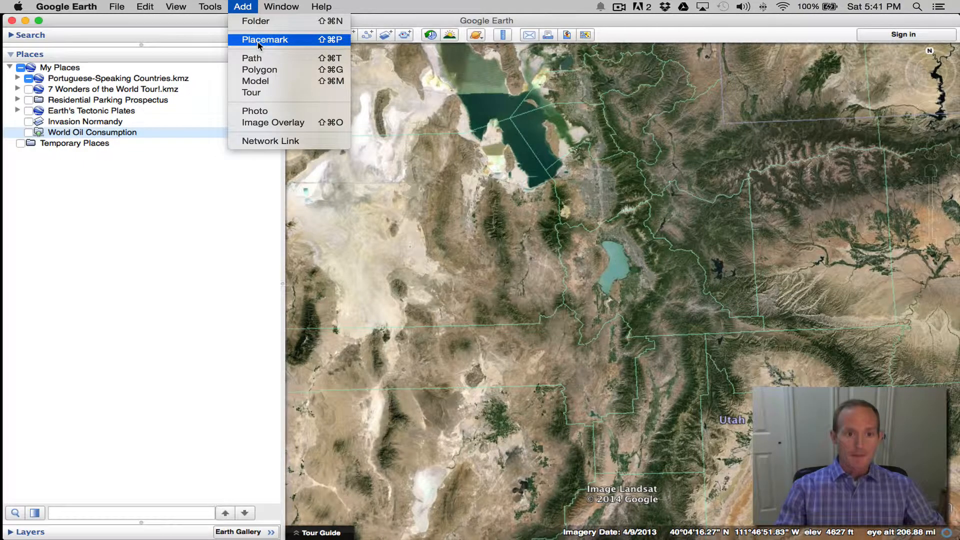
key(Escape)
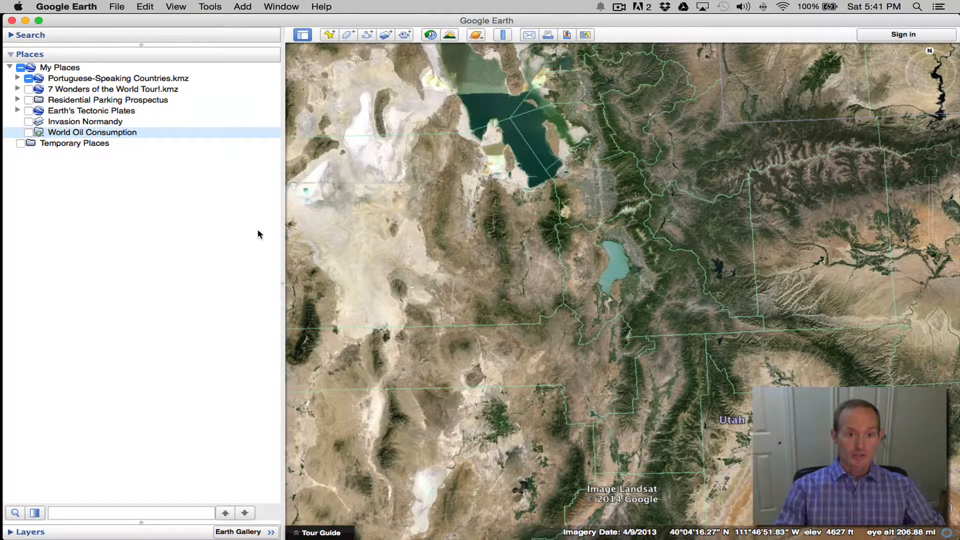
Switch to Chrome to check the placemarker requirements on the course page, and return to Google Earth.
key(super+Tab)
key(super+Tab)
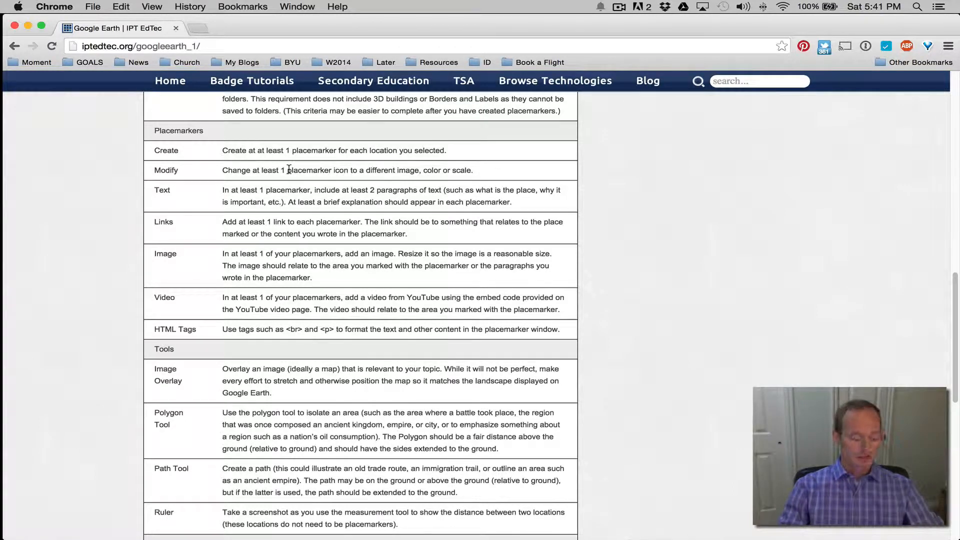
key(super+Tab)
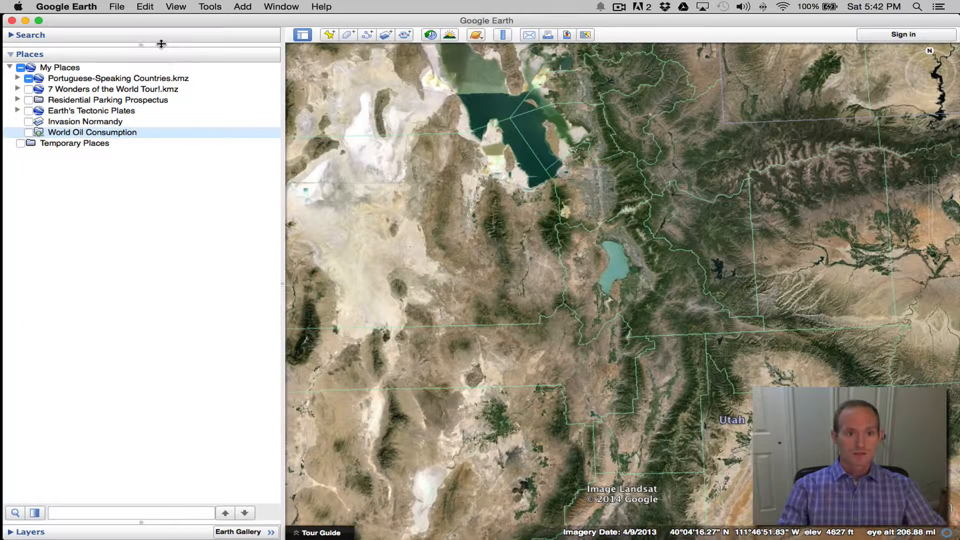
Search for HBLL and fly to the suggested location HBLL, Campus Drive, Provo, UT.
click(12, 36)
click(61, 55)
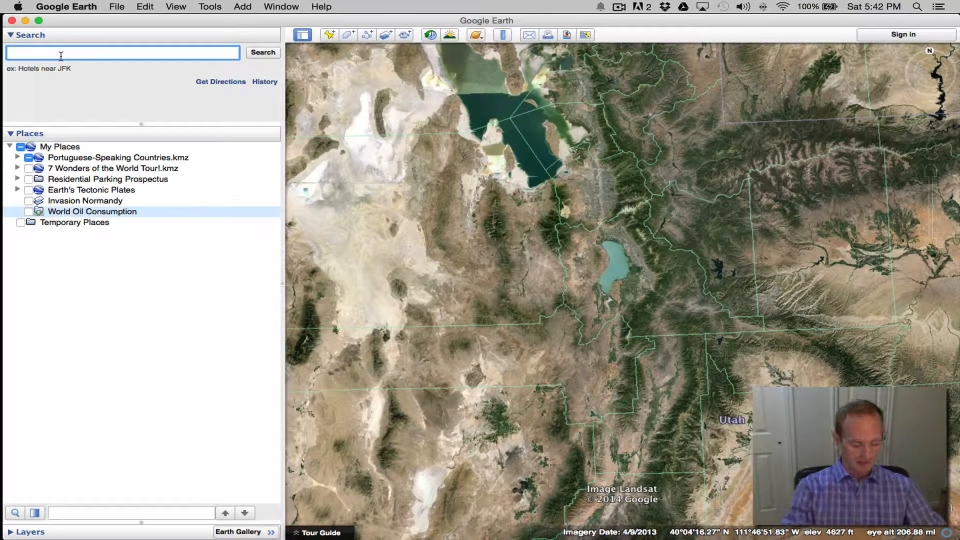
text(hbll)
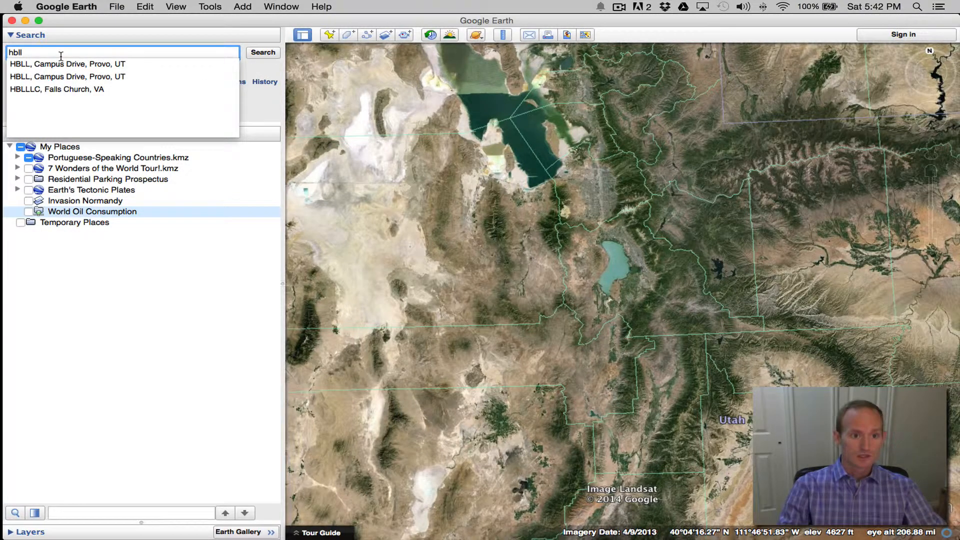
key(Down)
key(Return)
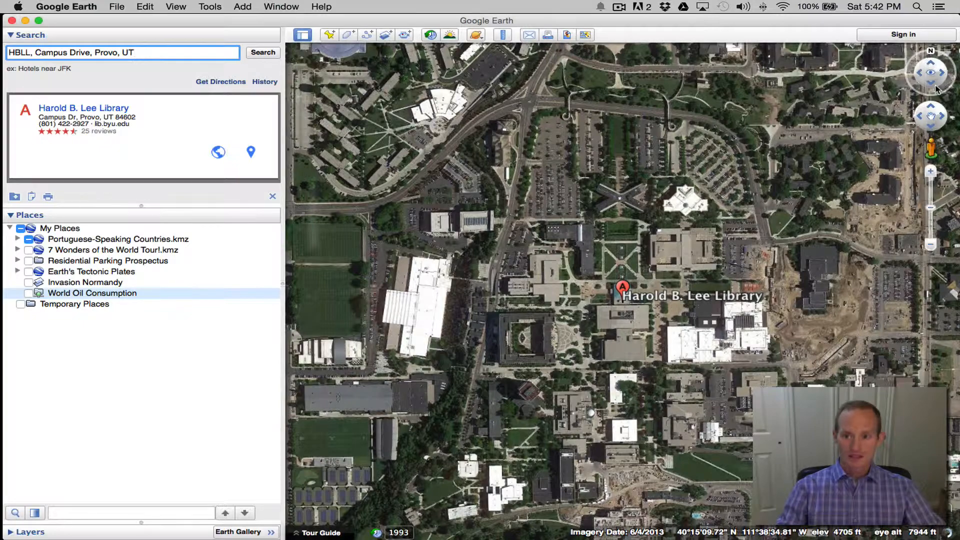
Add a placemark named HBLL on the roof of the Harold B. Lee Library, seen at an oblique angle.
drag(641, 296, 621, 269)
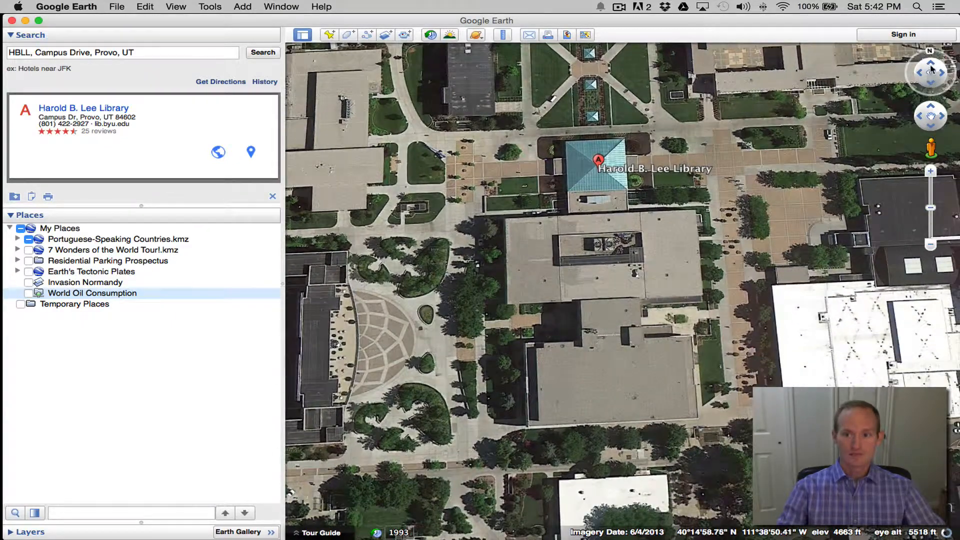
drag(931, 68, 905, 81)
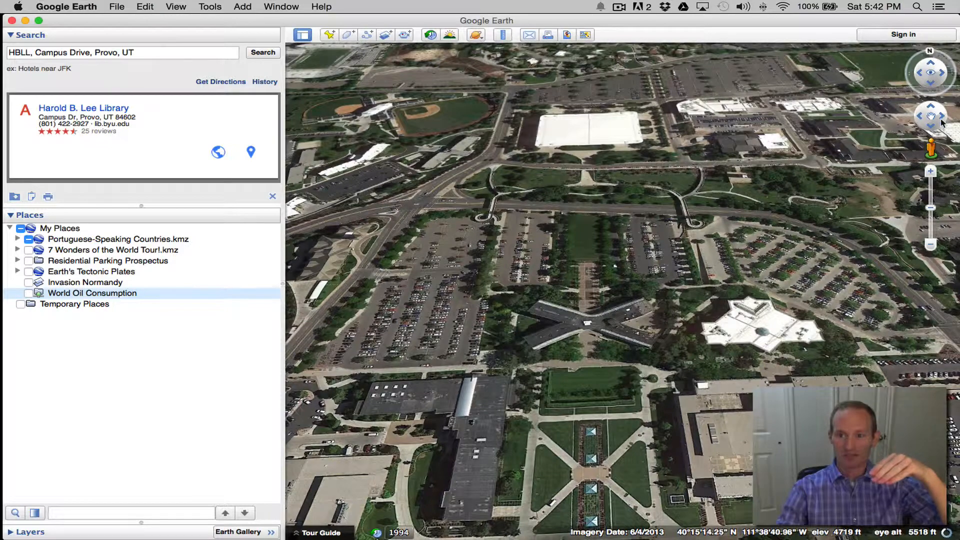
drag(920, 118, 920, 118)
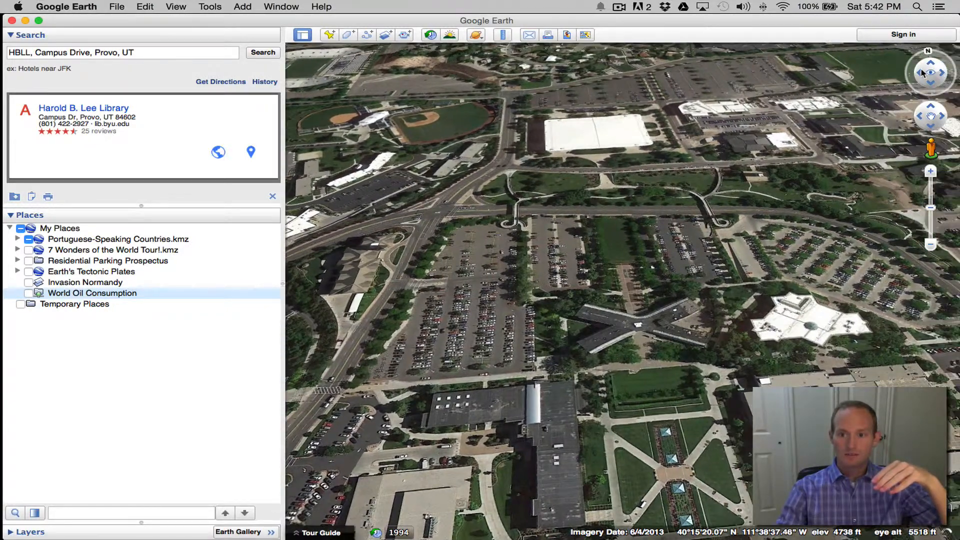
drag(920, 71, 921, 71)
mouse_move(731, 378)
mouse_down()
mouse_move(668, 366)
mouse_move(681, 114)
mouse_move(666, 187)
mouse_up()
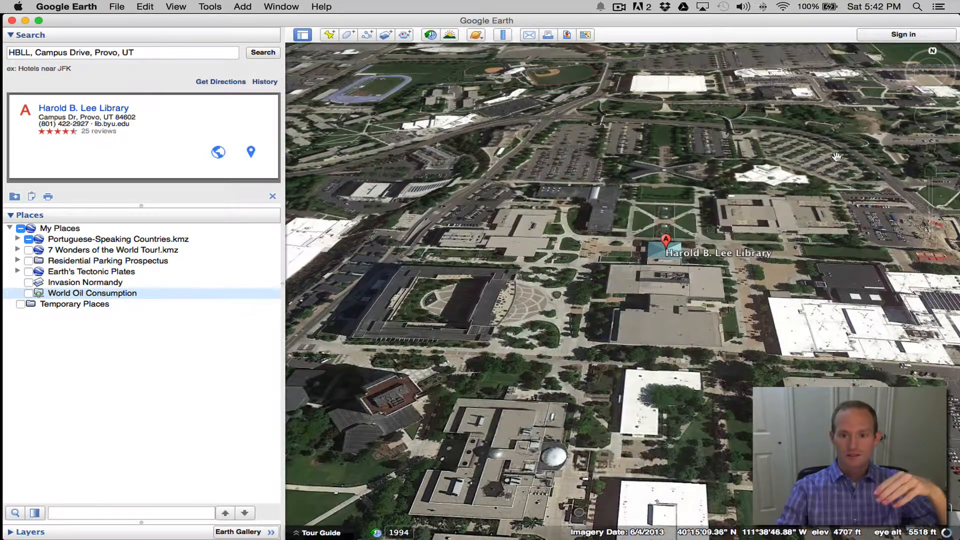
click(919, 73)
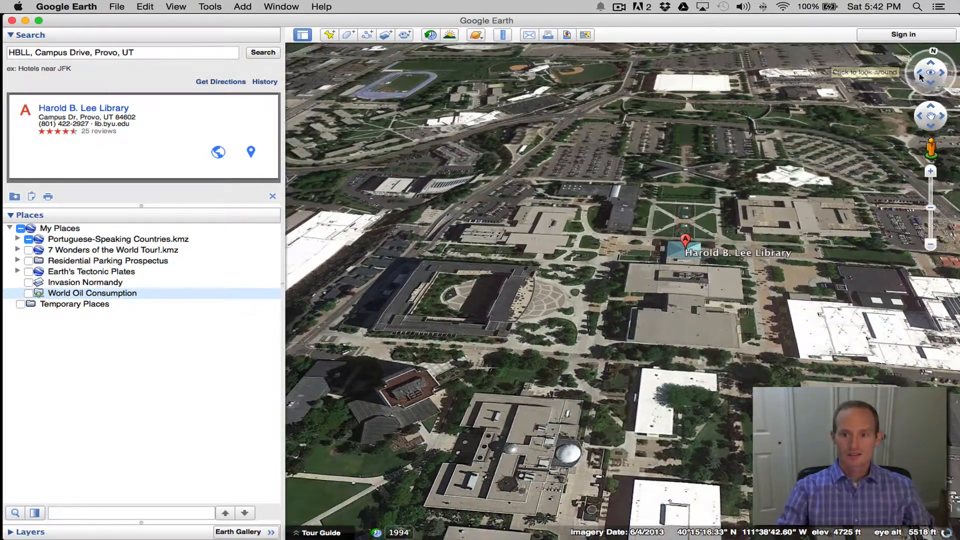
click(943, 73)
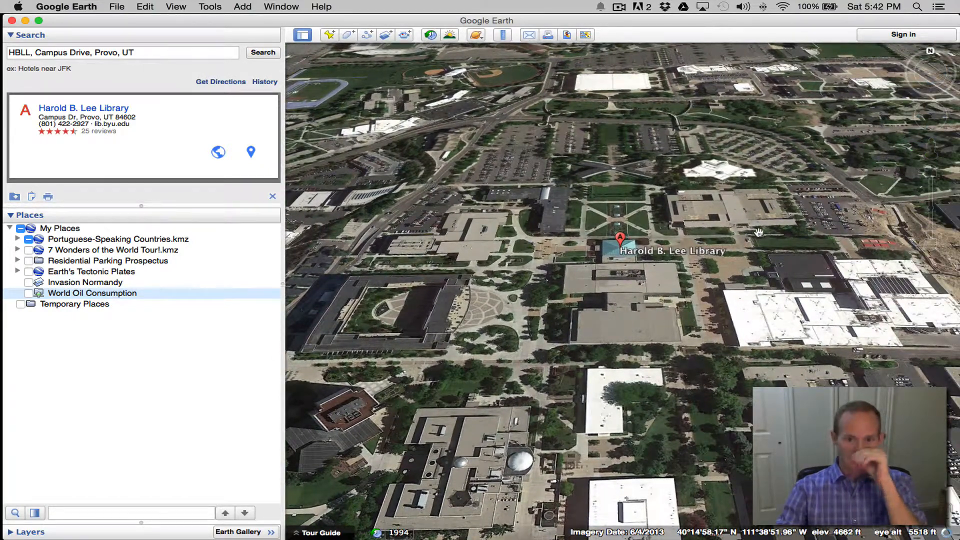
scroll(606, 267, up, 3)
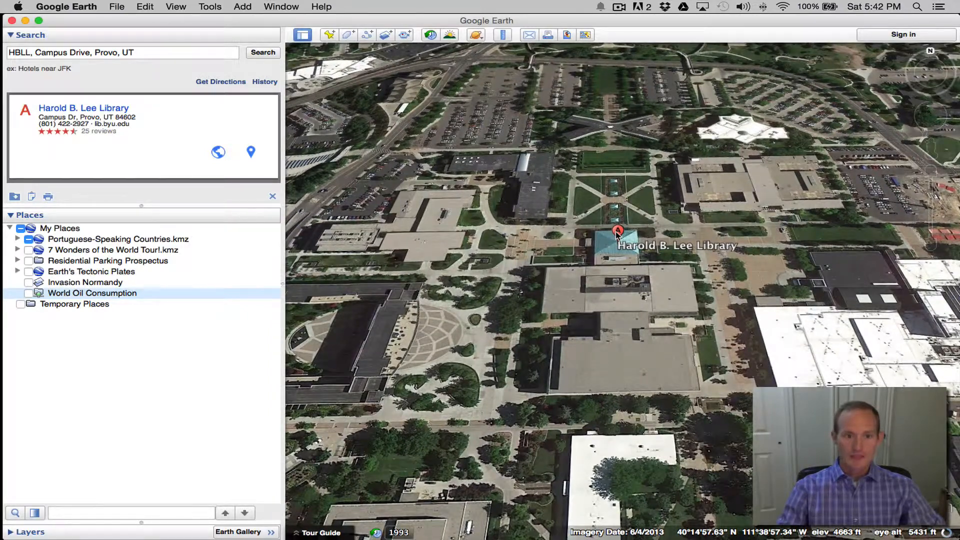
click(329, 35)
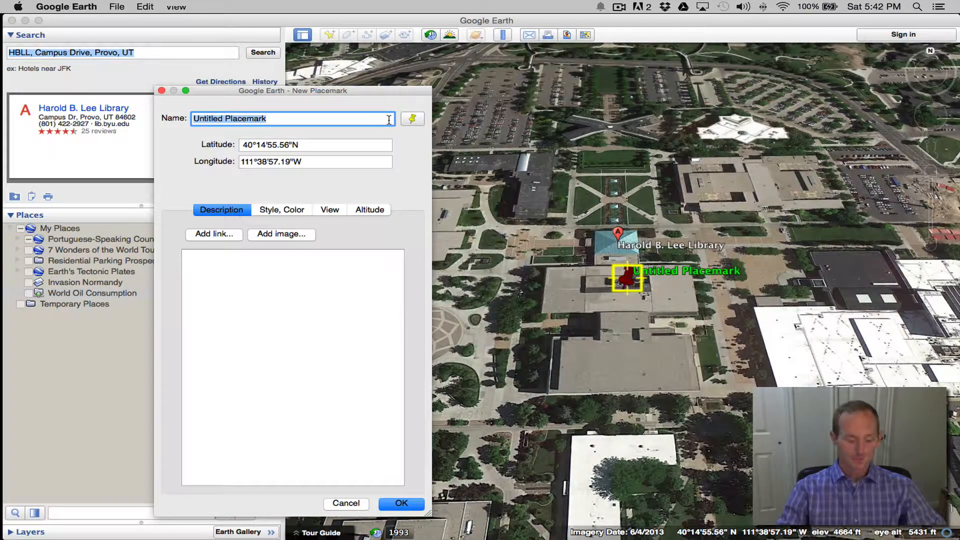
text(HBLL)
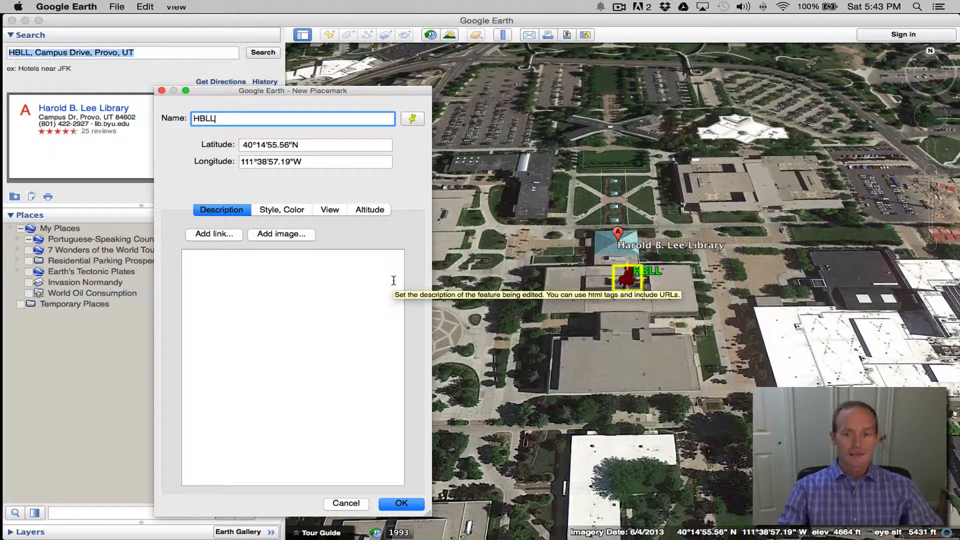
Change the HBLL placemark's icon to the custom image BYU-Y-Logo.gif.
click(415, 121)
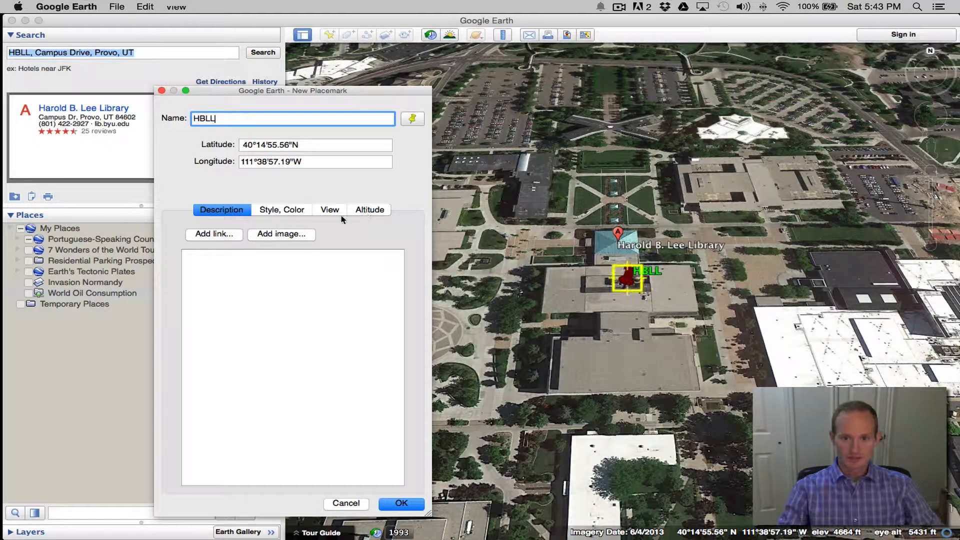
click(412, 120)
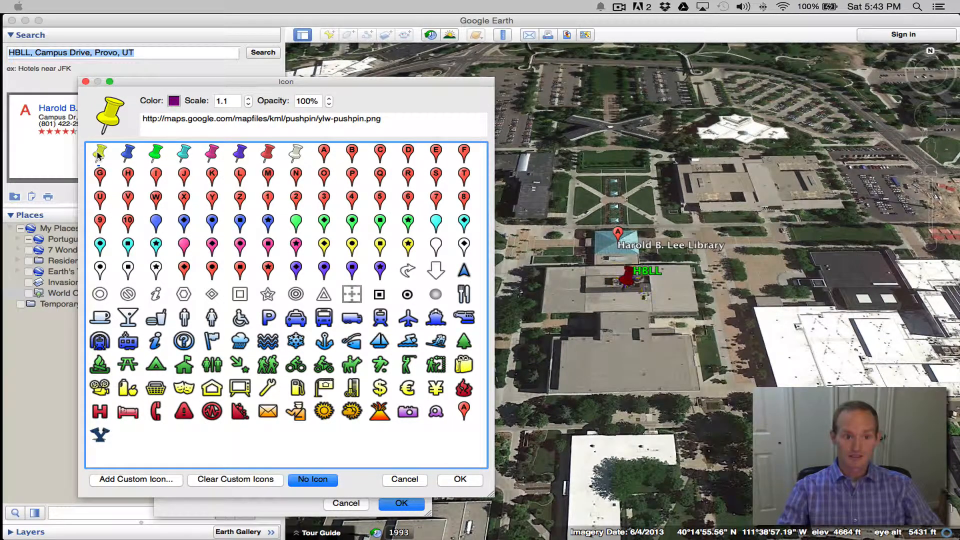
click(127, 218)
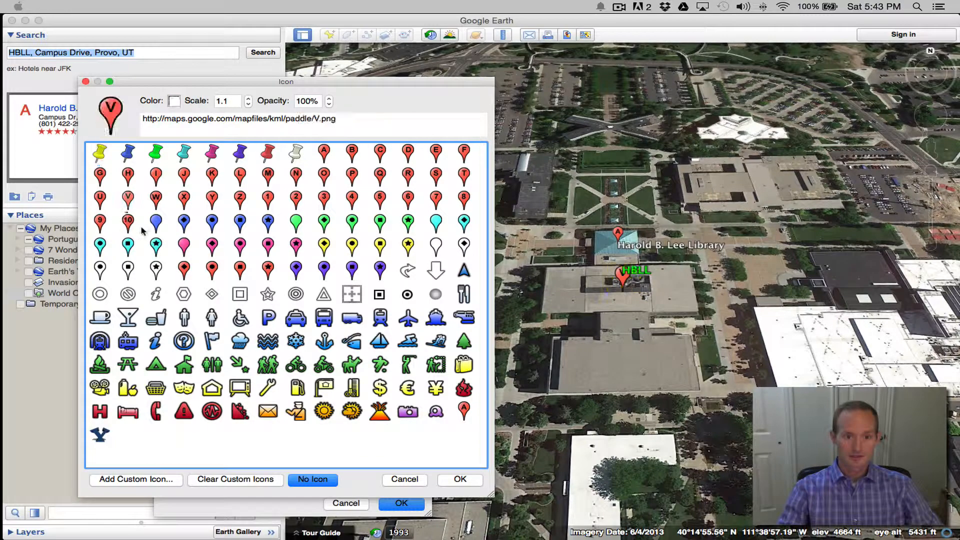
click(99, 154)
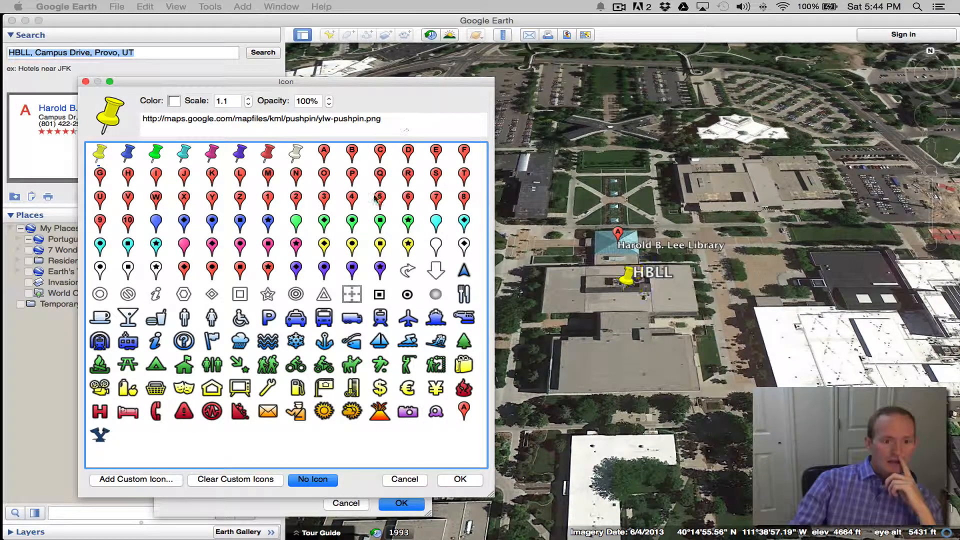
click(109, 440)
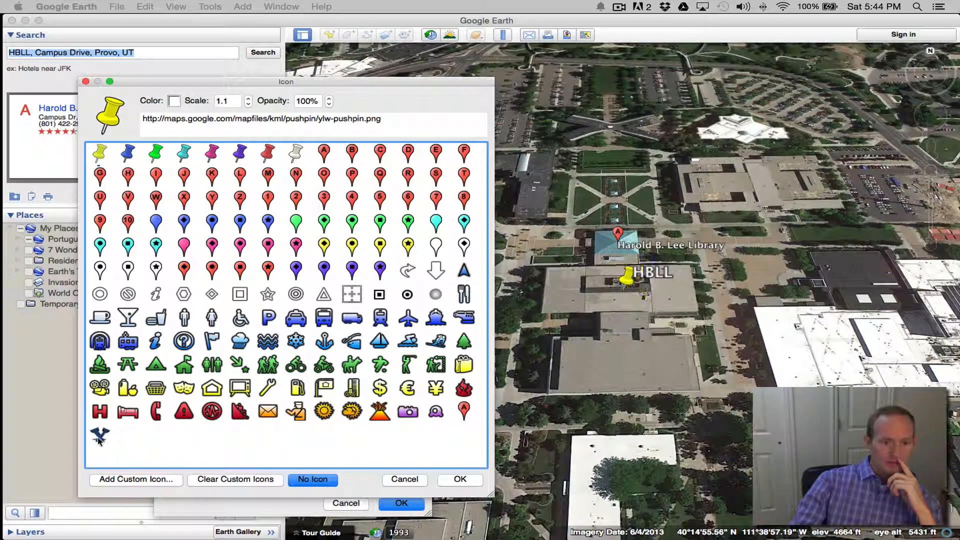
click(143, 481)
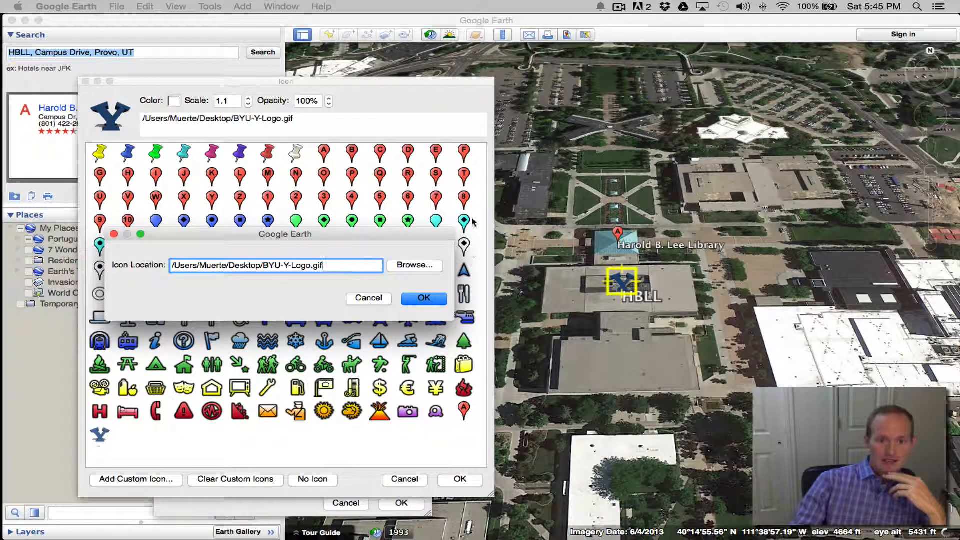
click(423, 298)
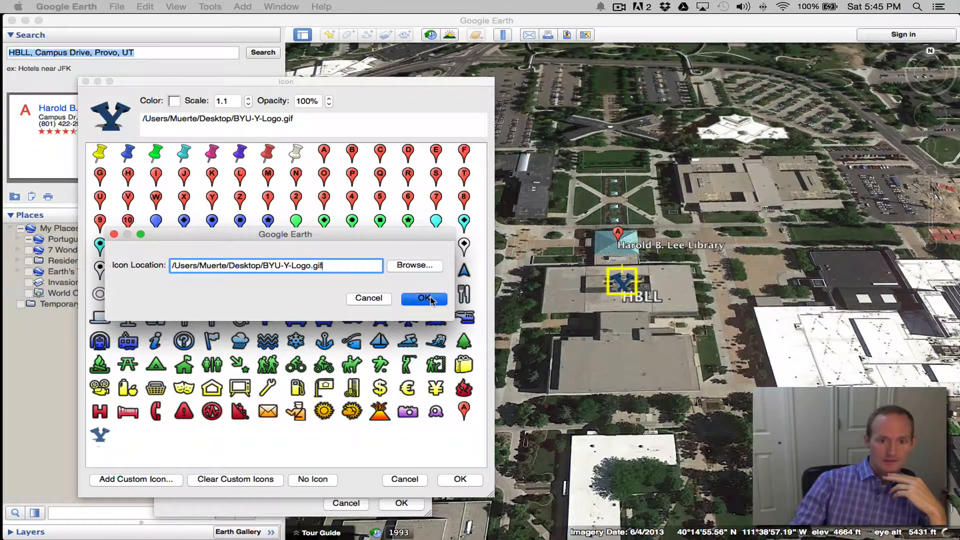
click(454, 479)
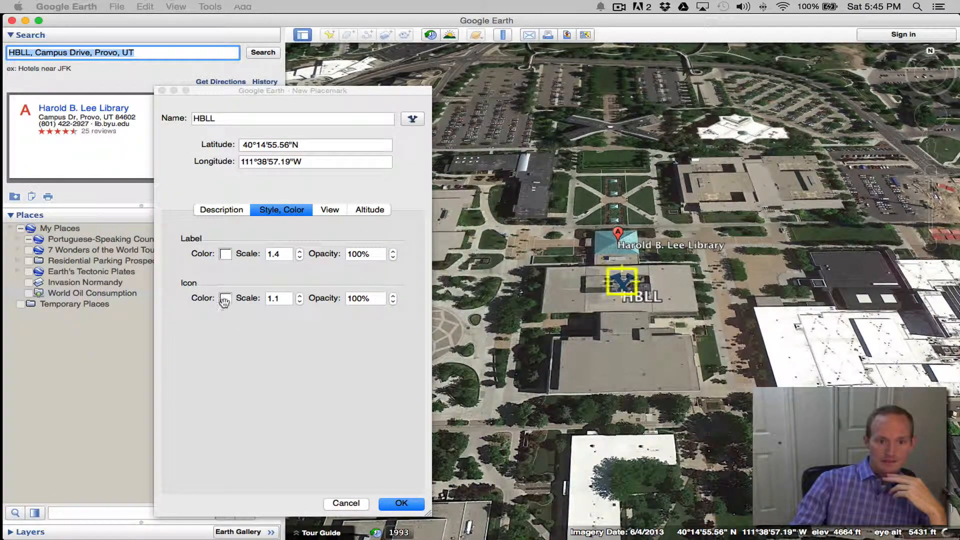
Set the placemark's icon scale to 3 and save the new placemark.
click(278, 300)
drag(277, 300, 236, 304)
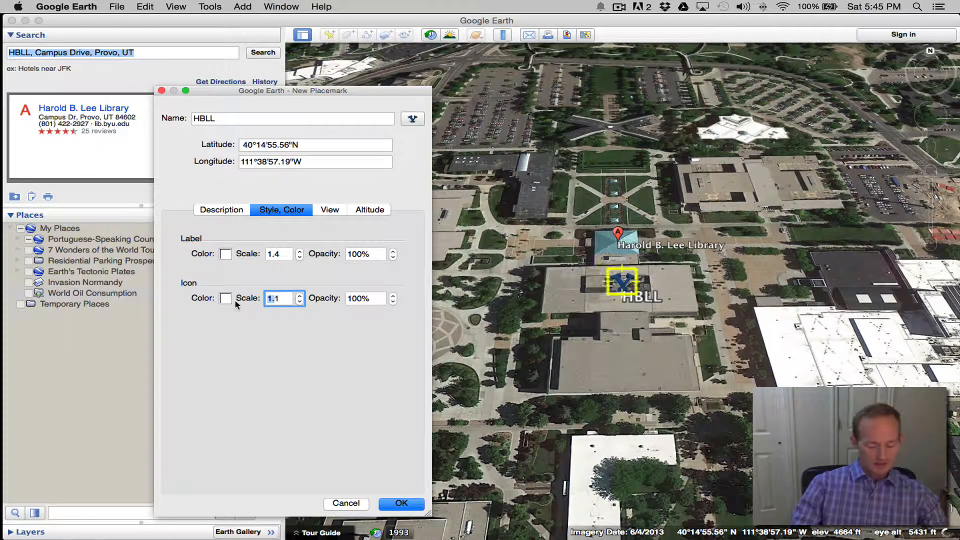
key(BackSpace)
key(Delete)
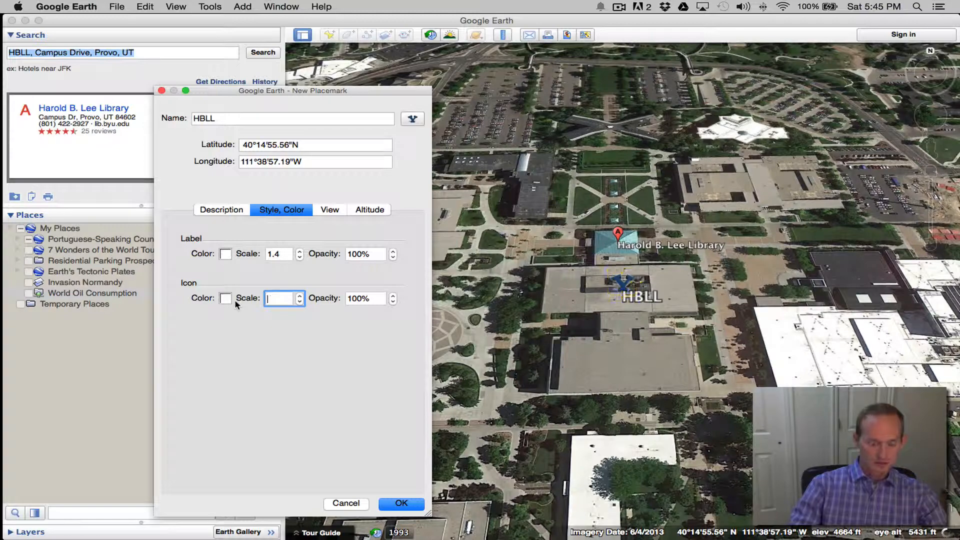
text(3)
key(Return)
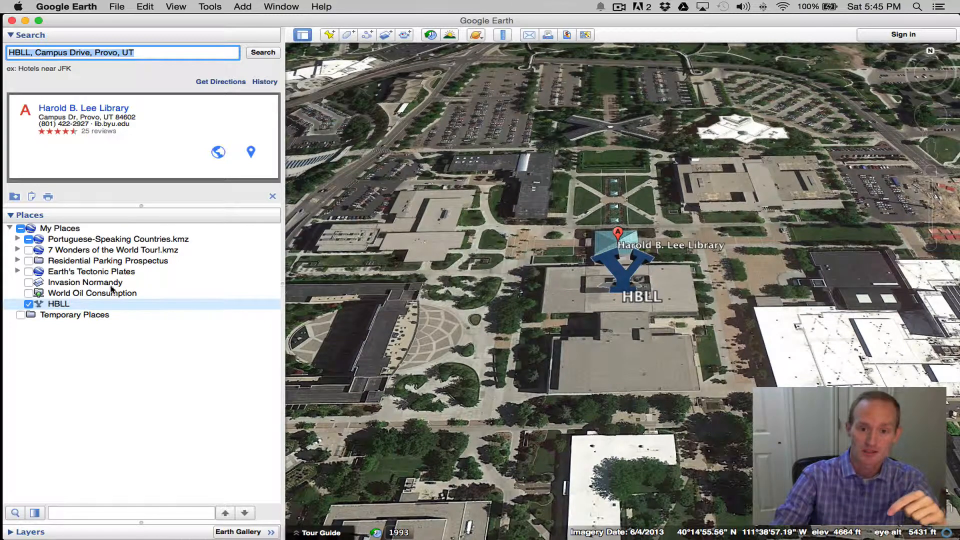
Store the current tilted view of the library as the HBLL placemark's snapshot view.
right_click(59, 307)
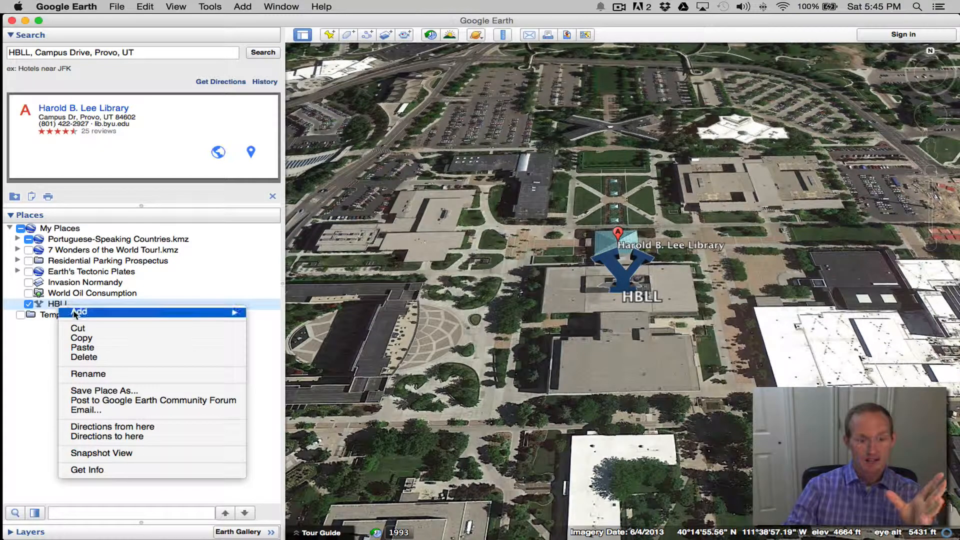
click(142, 457)
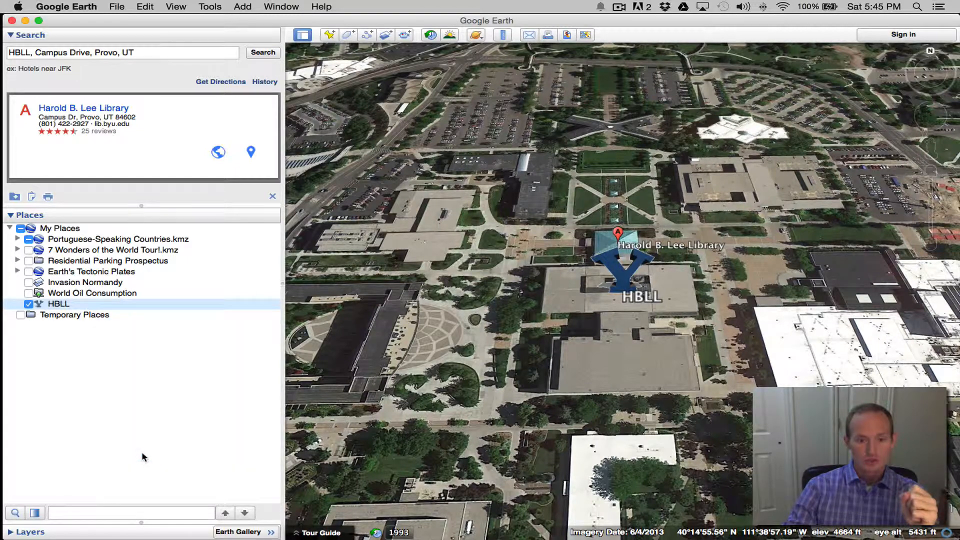
right_click(628, 282)
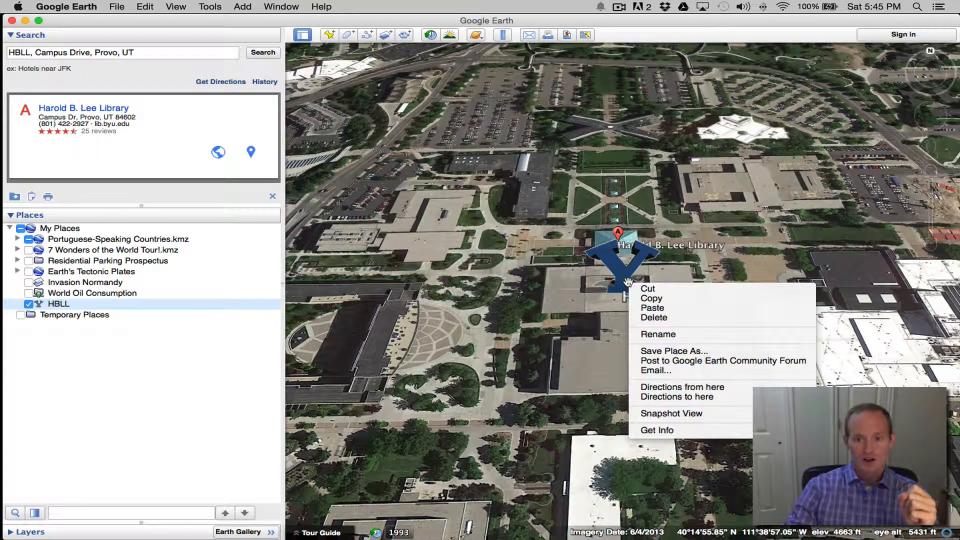
click(659, 414)
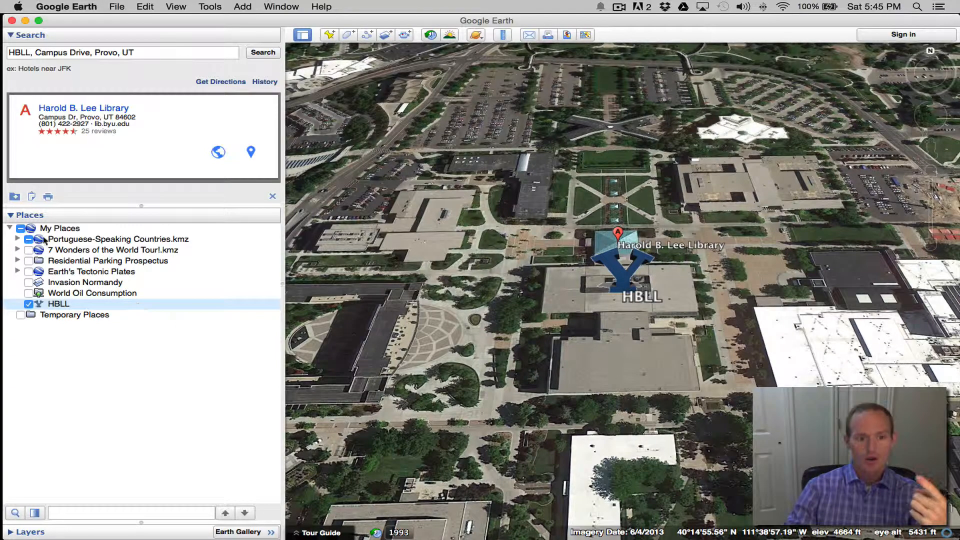
Fly to the 7 Wonders of the World Tour, collapse its contents and return to the HBLL placemark to test its saved view.
double_click(72, 250)
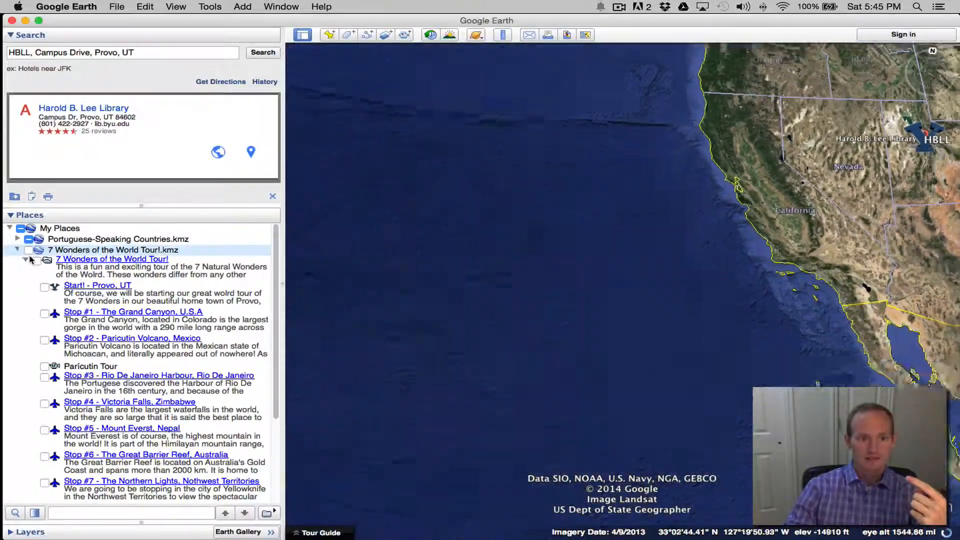
click(18, 250)
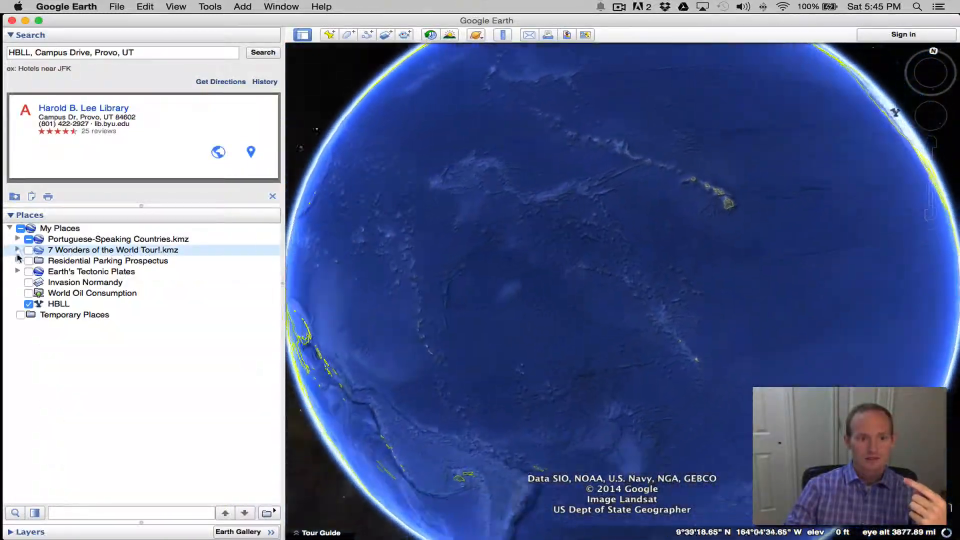
click(48, 306)
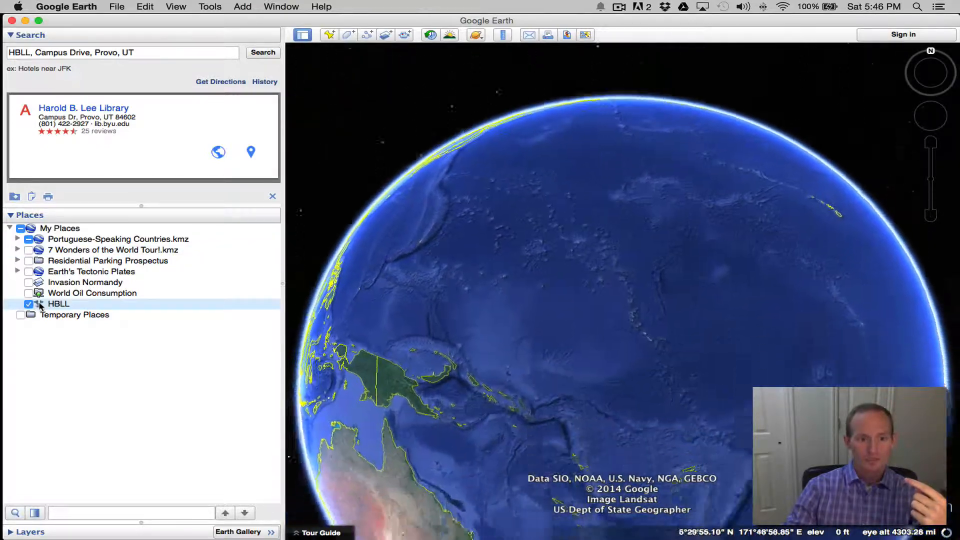